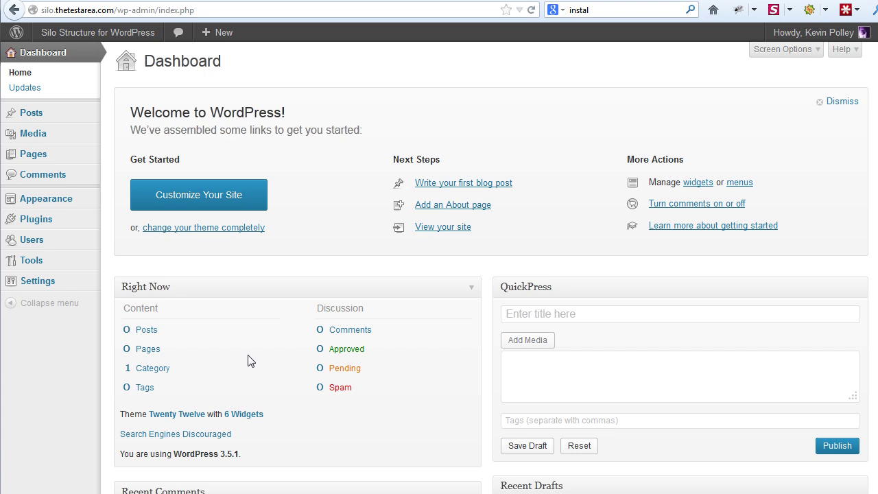
Step: Bring up the Settings flyout submenu in the dashboard's admin sidebar
mouse_move(51, 280)
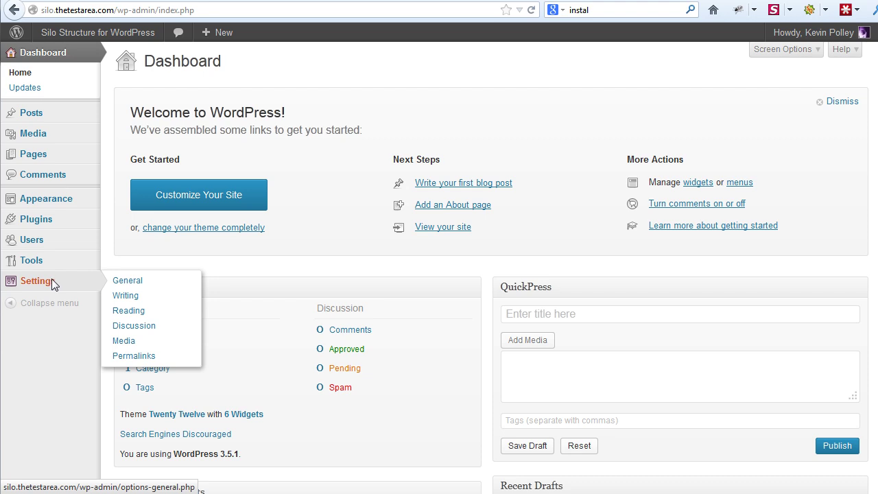
Step: On the Permalinks page, choose Custom Structure /%category%/%postname%/ and save the changes
click(122, 356)
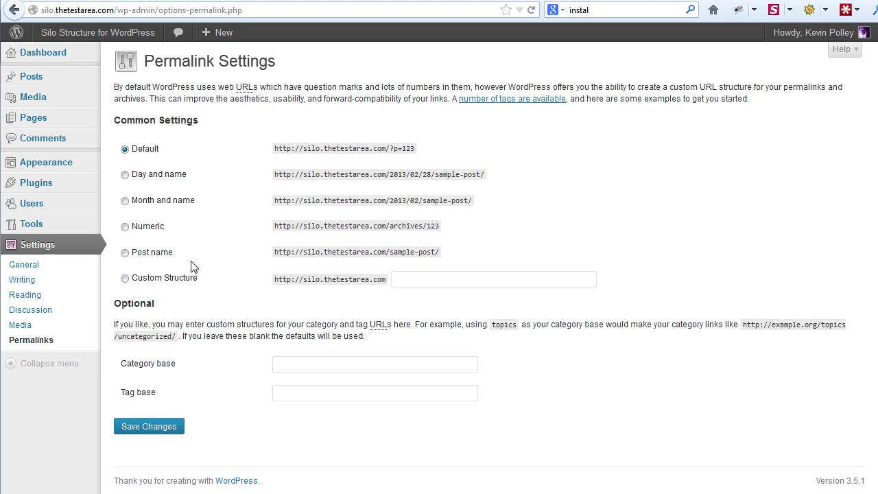
click(124, 279)
click(412, 282)
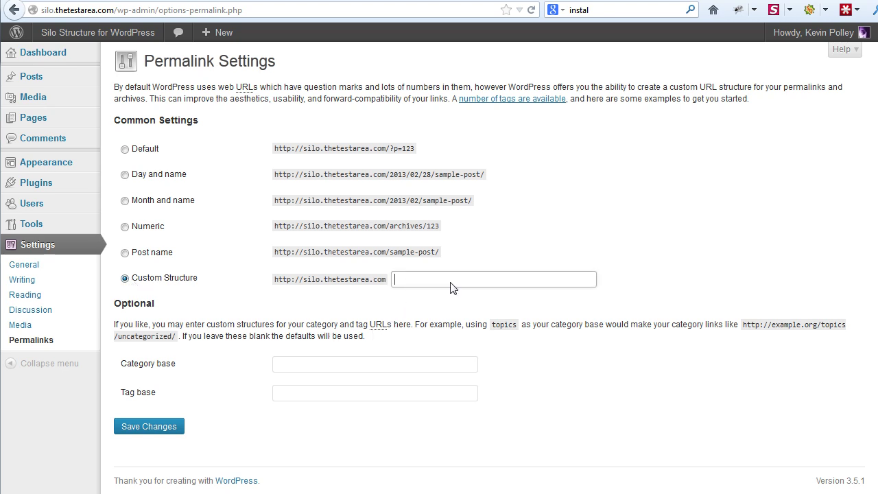
text(/)
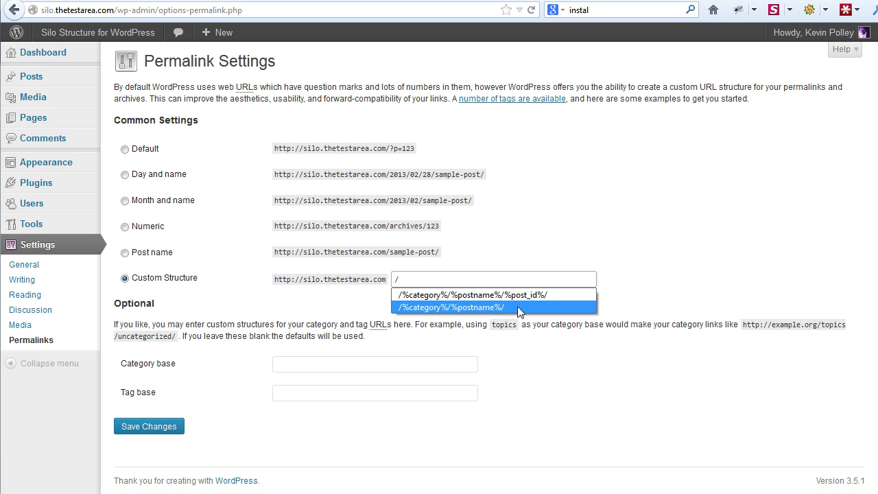
click(452, 309)
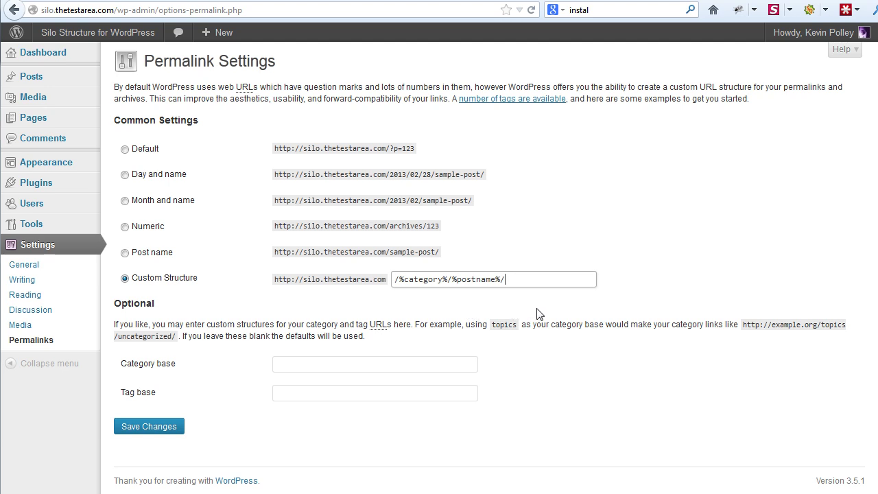
click(149, 428)
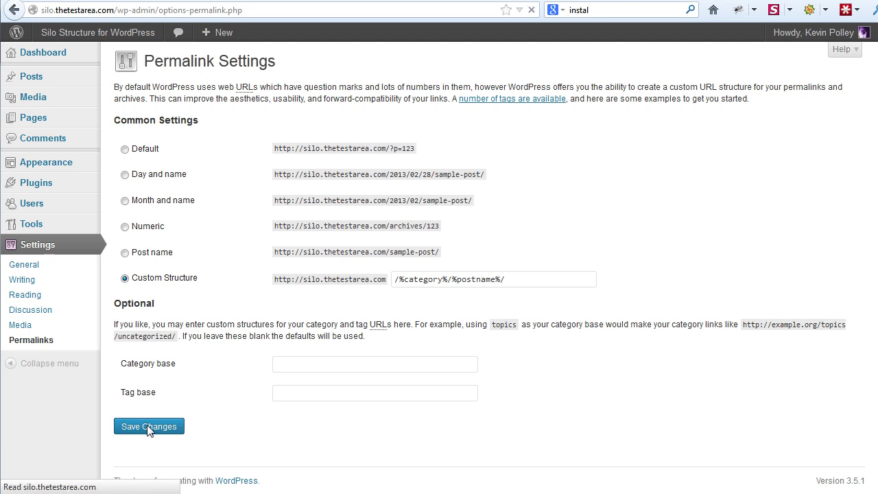
Step: Select and copy the mod_rewrite rules WordPress suggests for .htaccess
scroll(226, 426, down, 4)
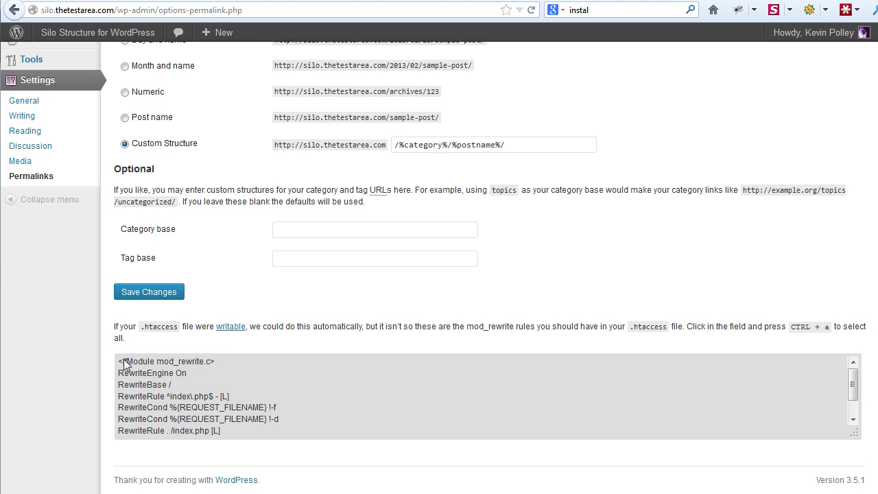
drag(120, 362, 268, 464)
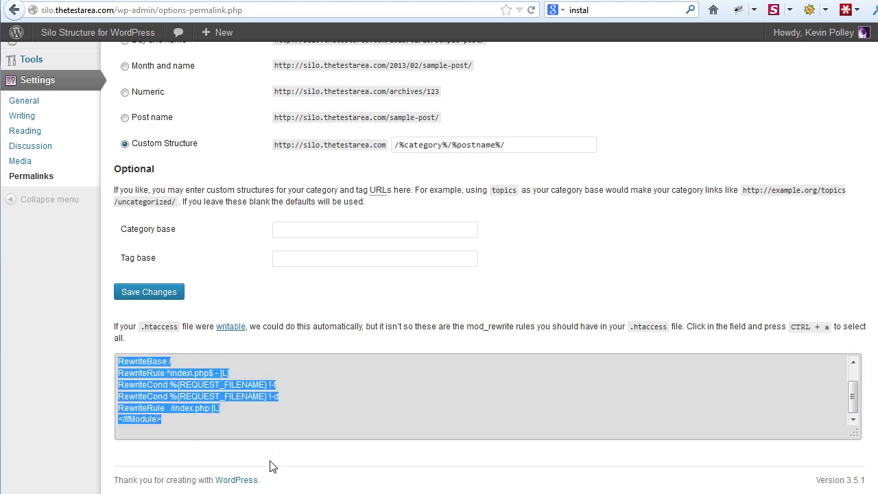
right_click(157, 379)
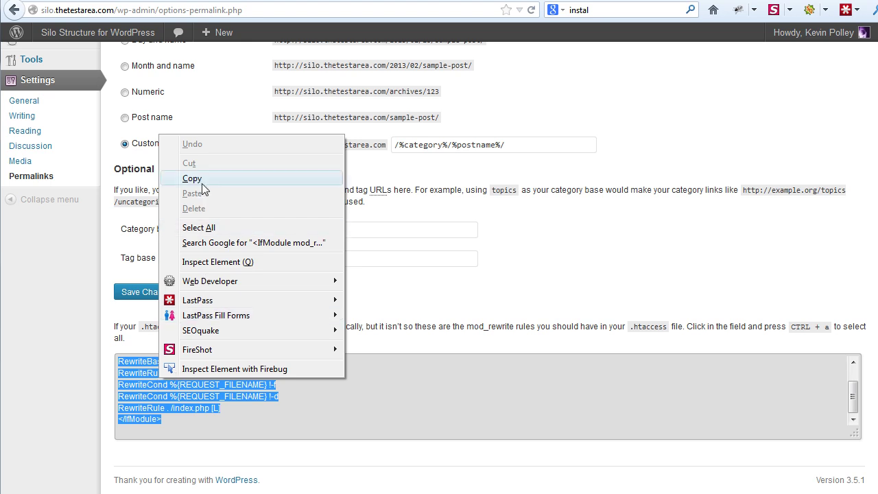
click(194, 177)
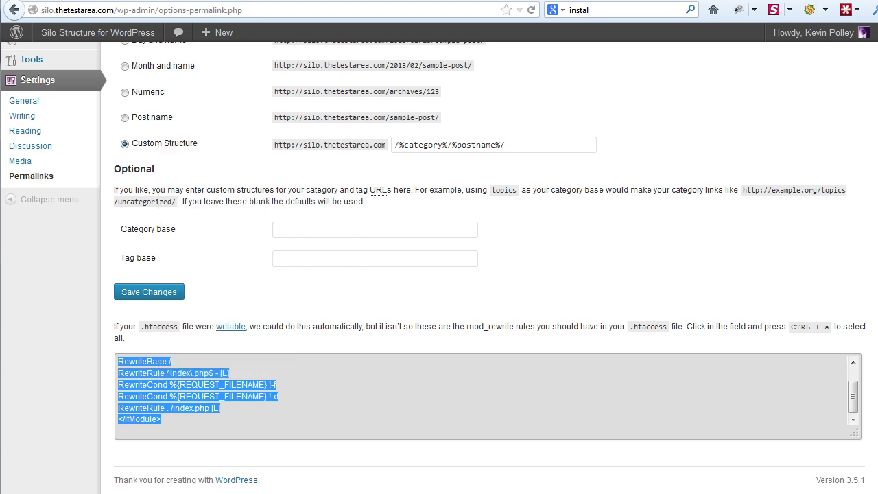
Step: Paste the rewrite rules into the empty dothtaccess.txt in Notepad and save it
click(141, 492)
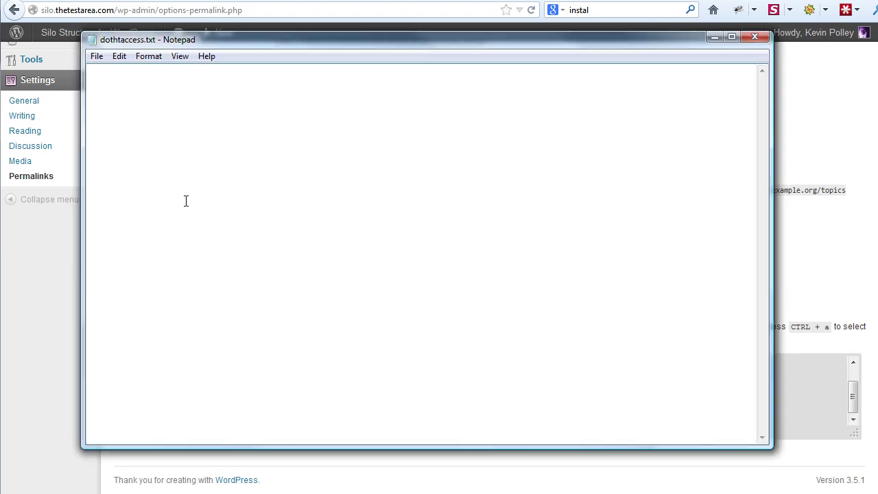
right_click(105, 81)
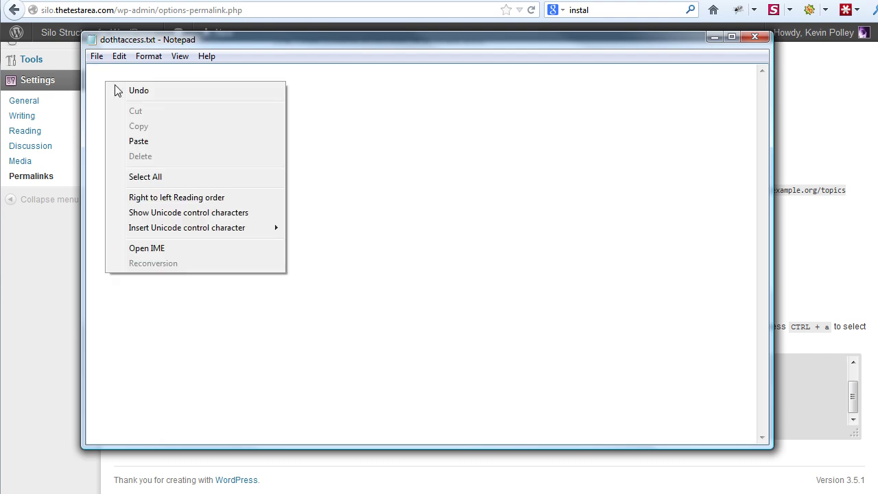
click(152, 142)
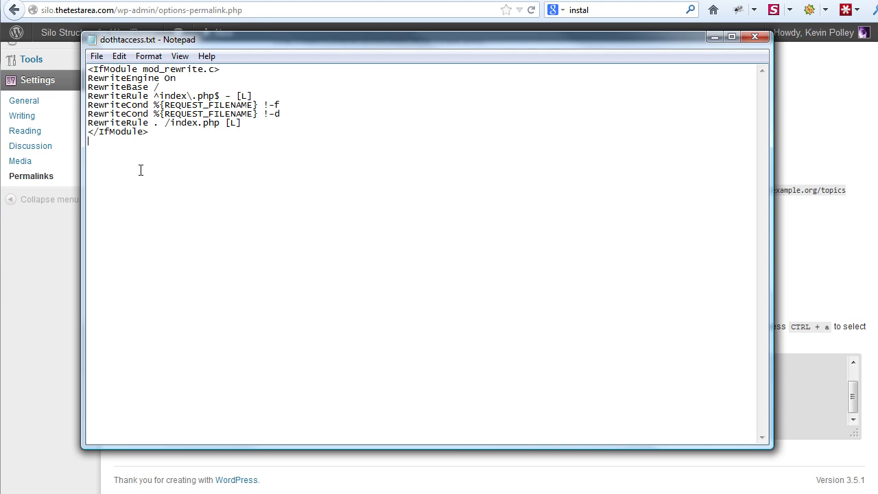
click(97, 57)
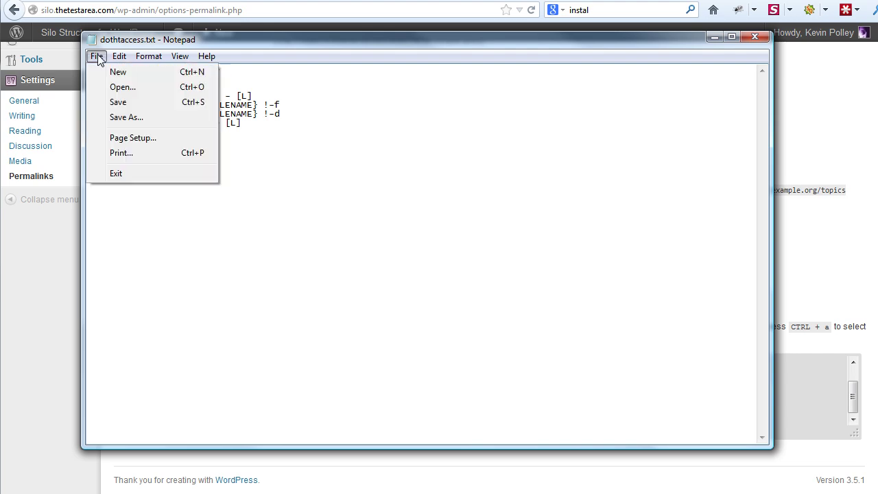
click(117, 103)
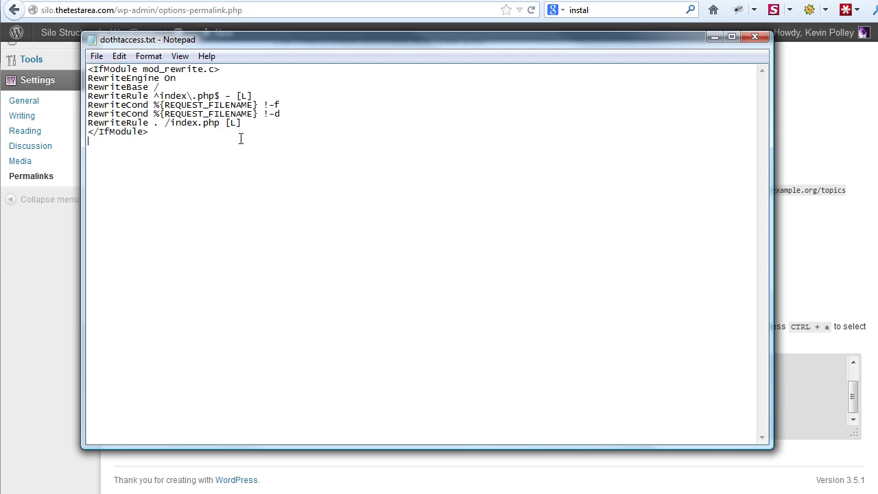
click(241, 139)
key(alt+Tab)
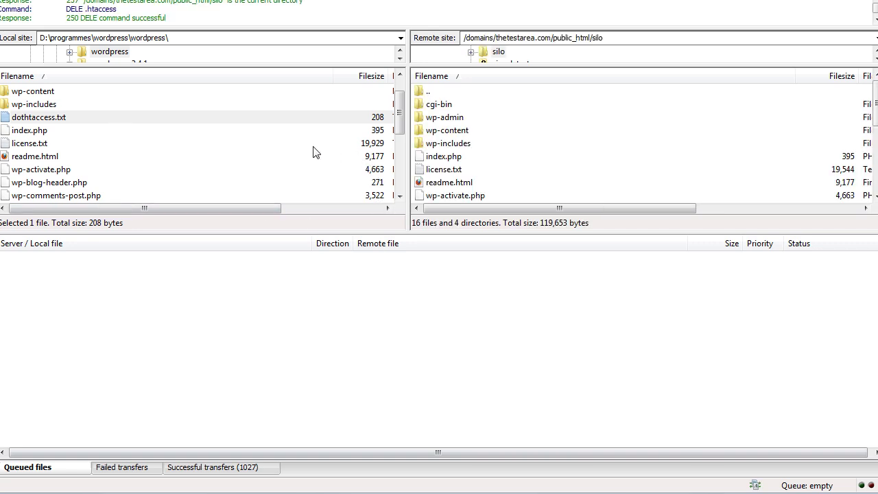
Step: Upload dothtaccess.txt from the local files to the server's silo folder in FileZilla
click(43, 130)
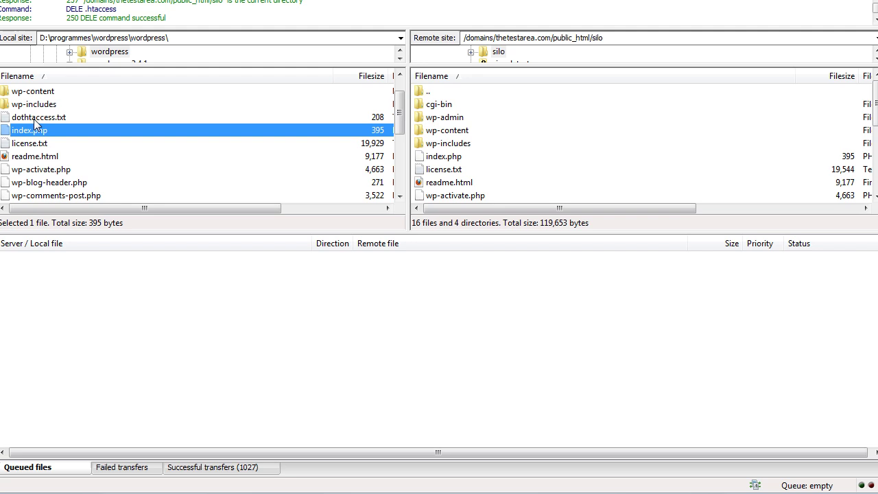
click(33, 118)
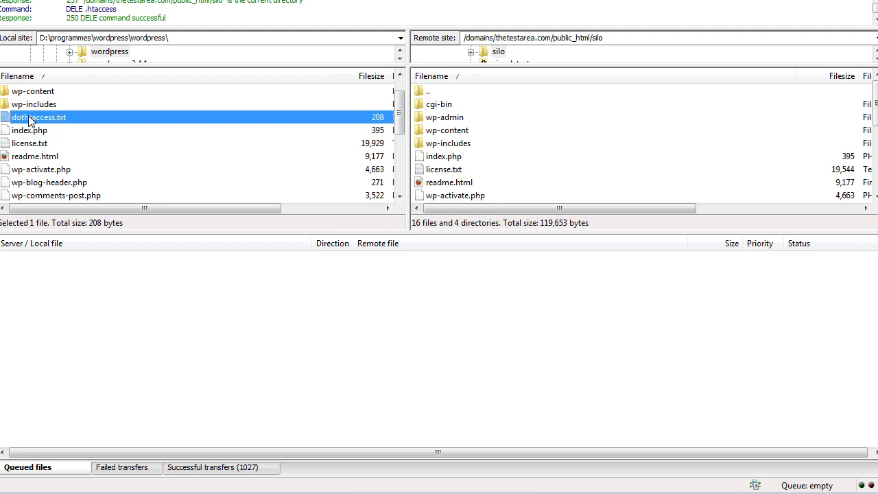
drag(29, 121, 497, 185)
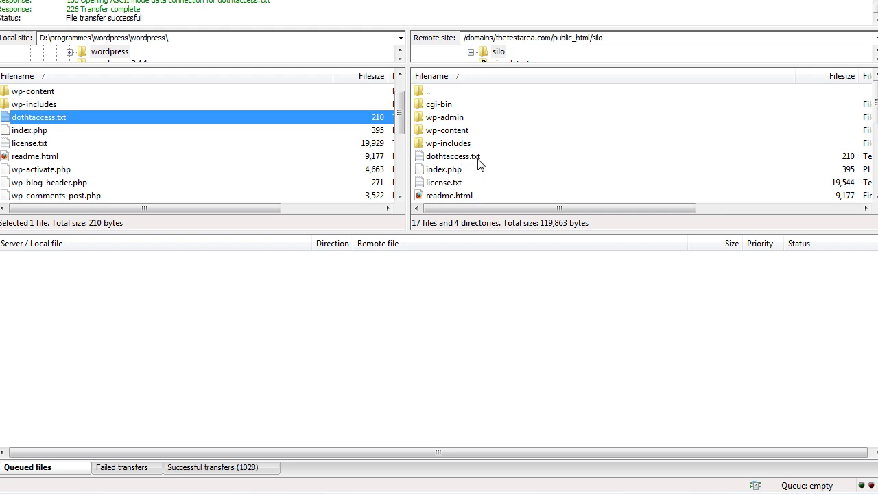
Step: Rename the uploaded file on the server to .htaccess and return to WordPress permalinks
click(481, 158)
click(484, 155)
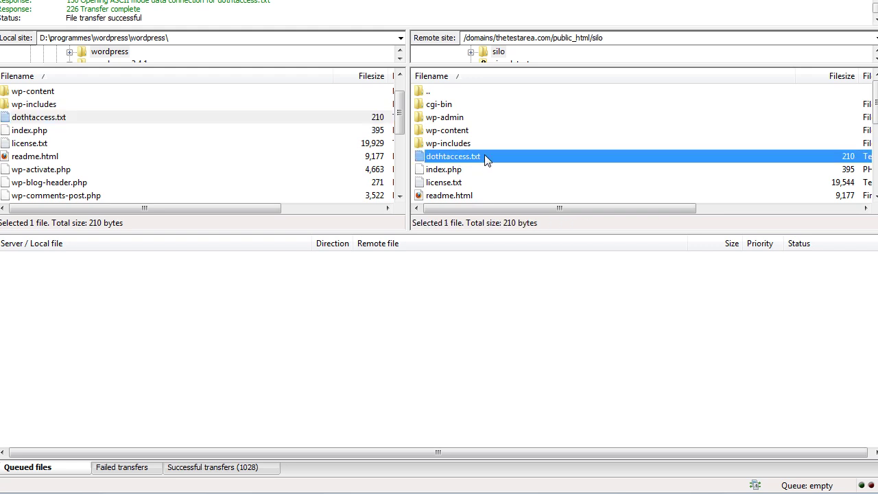
click(484, 155)
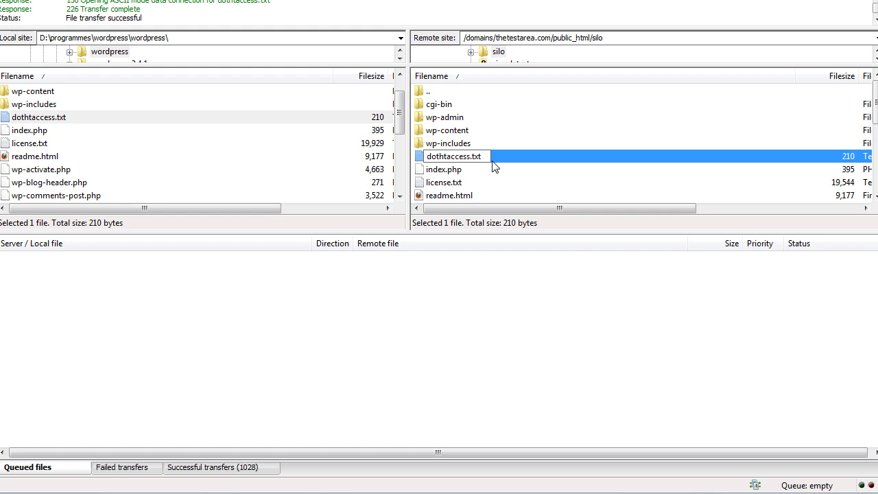
key(BackSpace)
key(BackSpace)
key(BackSpace)
key(BackSpace)
key(Home)
key(Delete)
key(Delete)
key(Delete)
text(.)
click(472, 171)
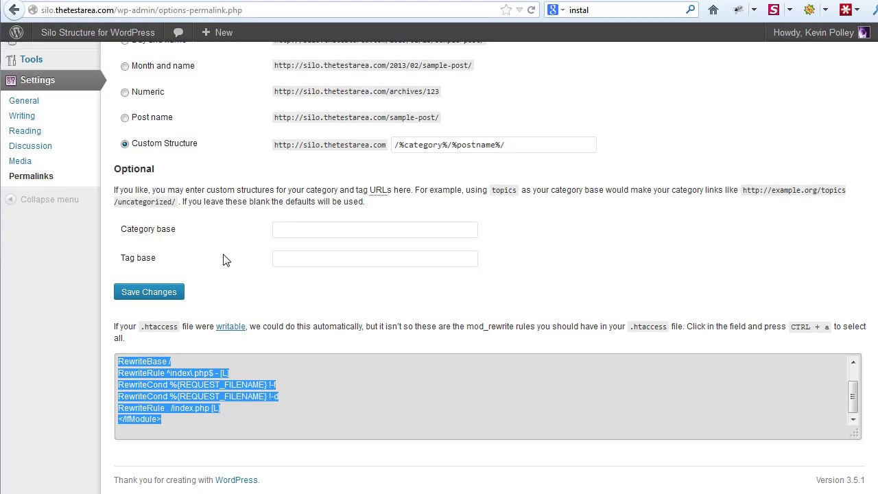
click(222, 259)
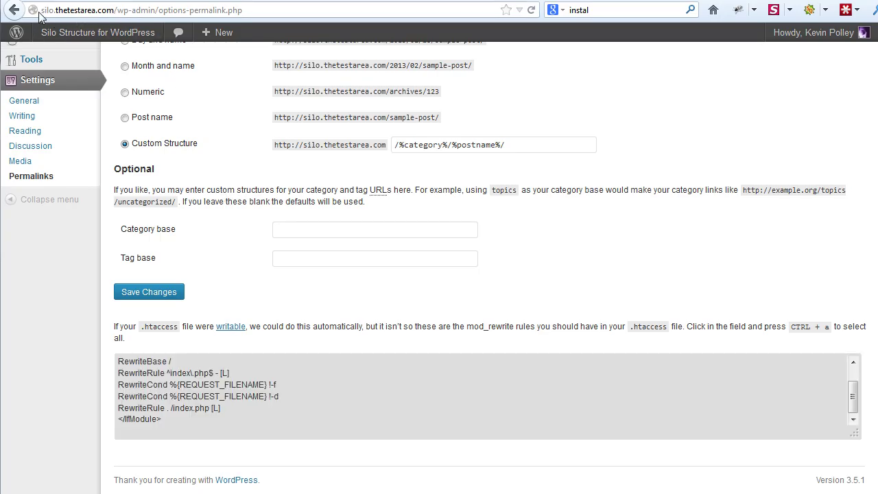
click(118, 14)
click(118, 13)
click(118, 13)
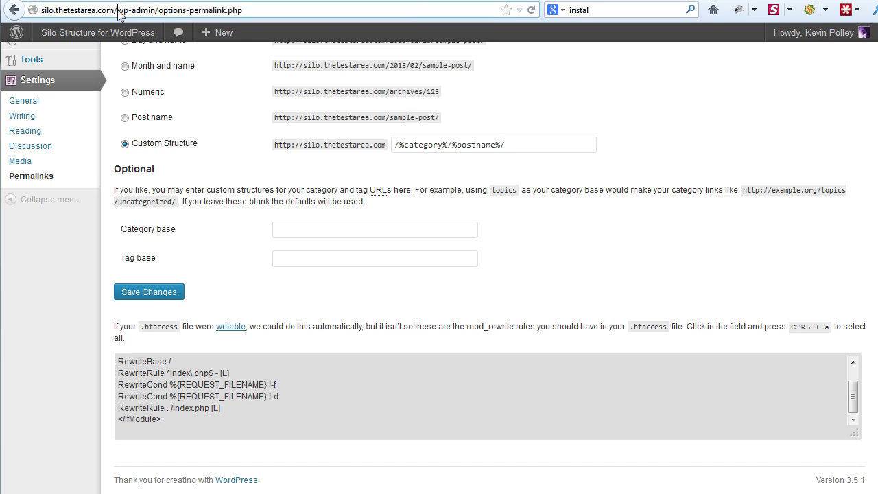
drag(118, 14, 157, 14)
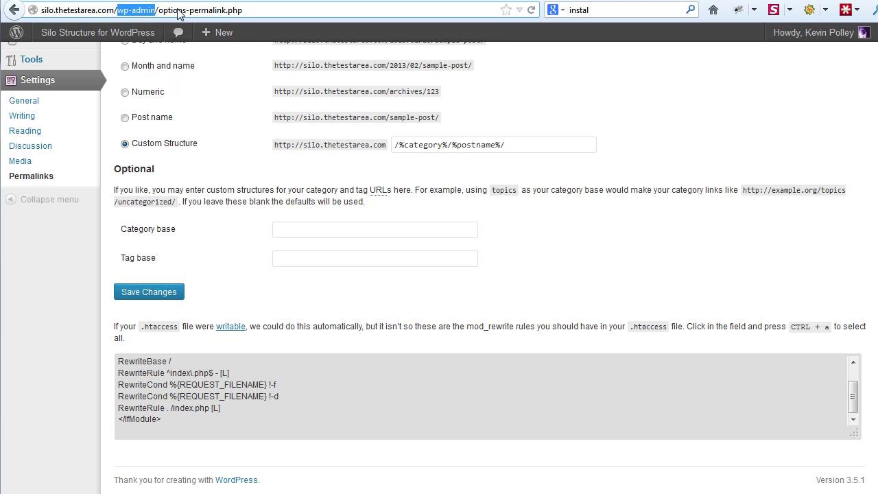
click(247, 10)
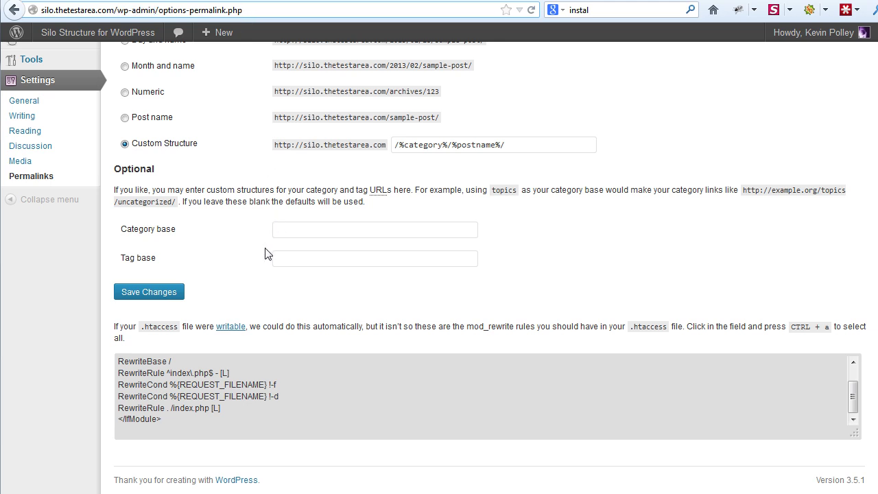
scroll(257, 251, up, 4)
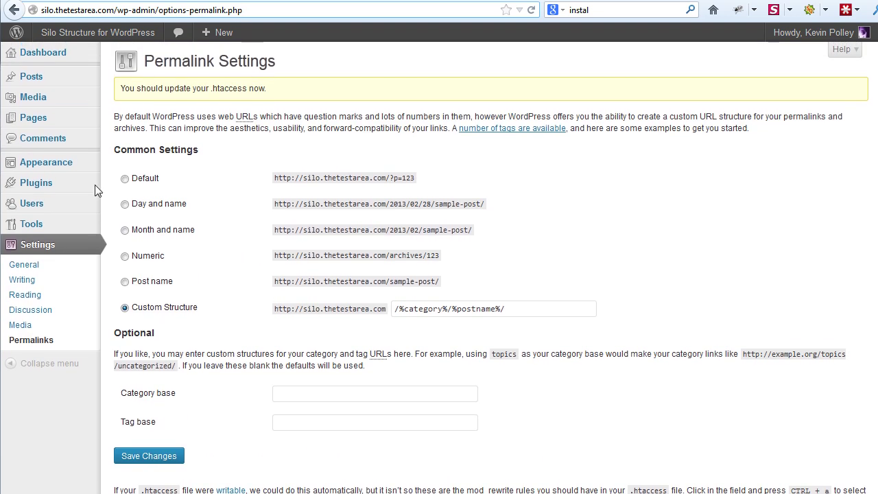
Step: Search the Add New plugins page for 'Widgets on Pages'
mouse_move(41, 184)
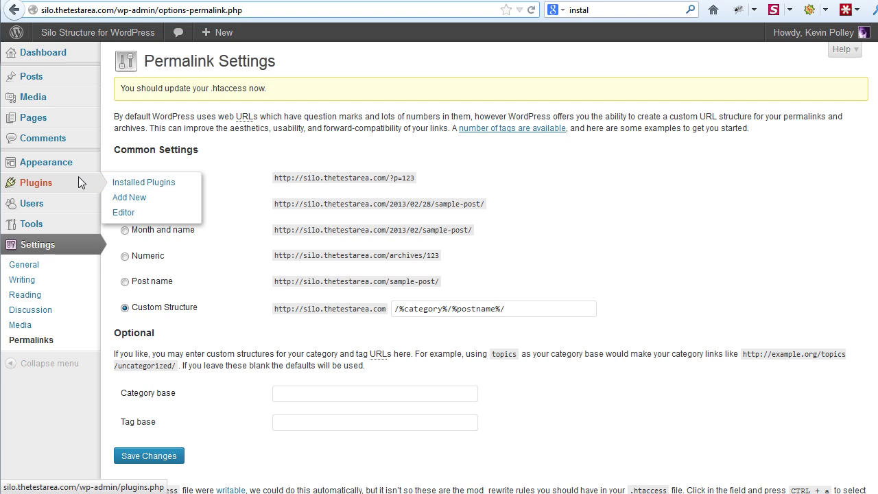
click(127, 198)
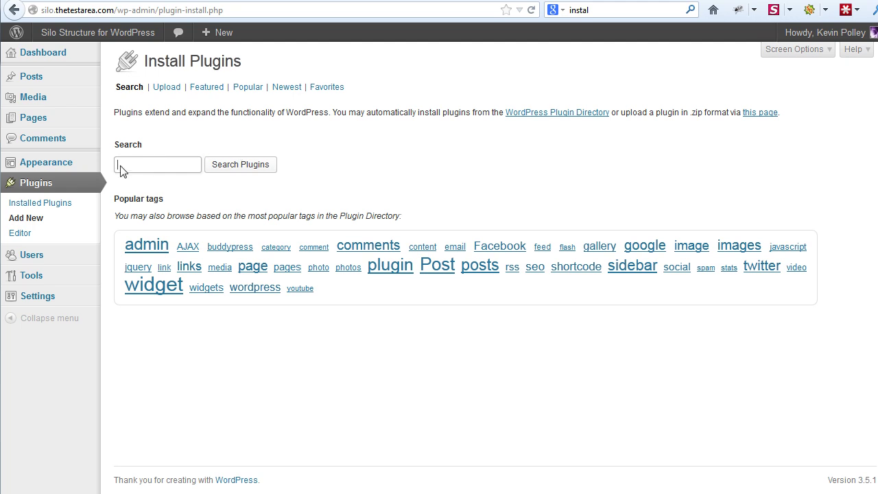
right_click(120, 170)
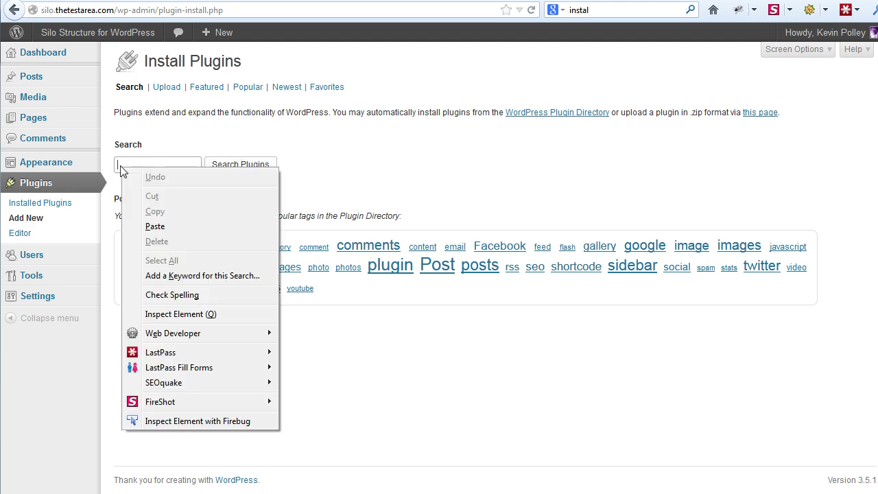
click(160, 226)
click(251, 193)
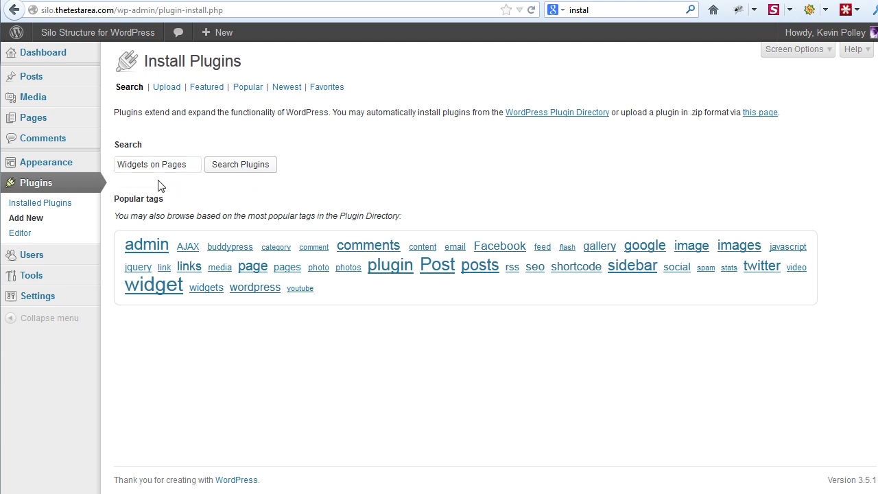
click(240, 165)
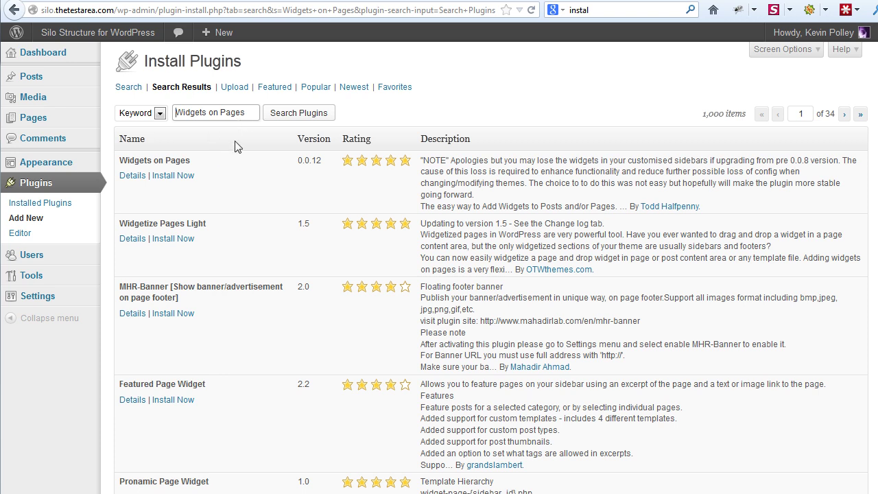
Step: Install Widgets on Pages and confirm, bringing up the FTP connection form
click(172, 178)
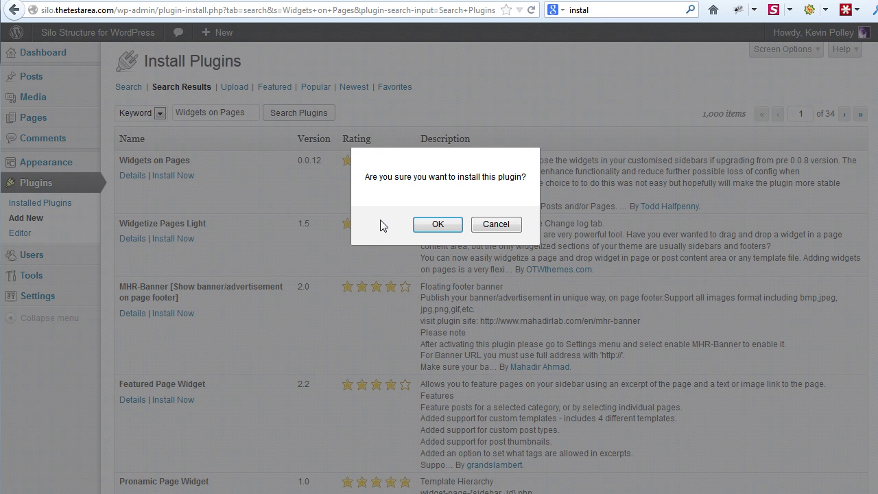
click(437, 224)
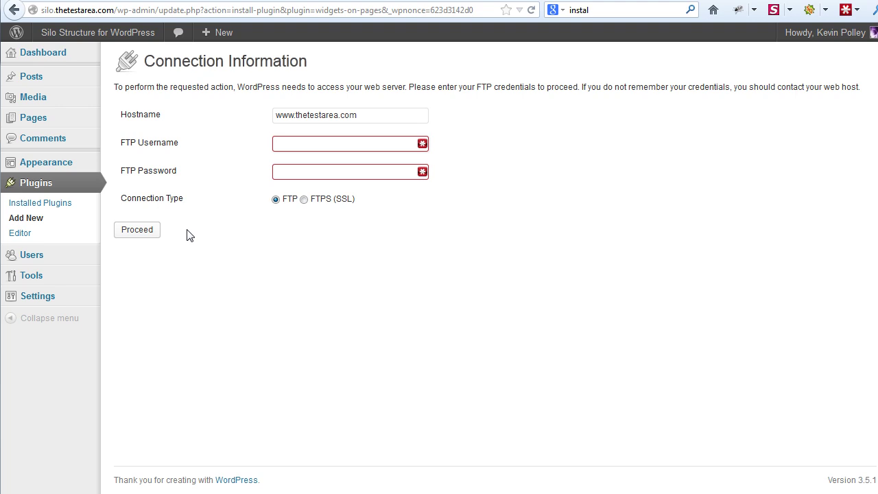
Step: Submit the FTP credentials, then activate Widgets on Pages 0.0.12
click(128, 231)
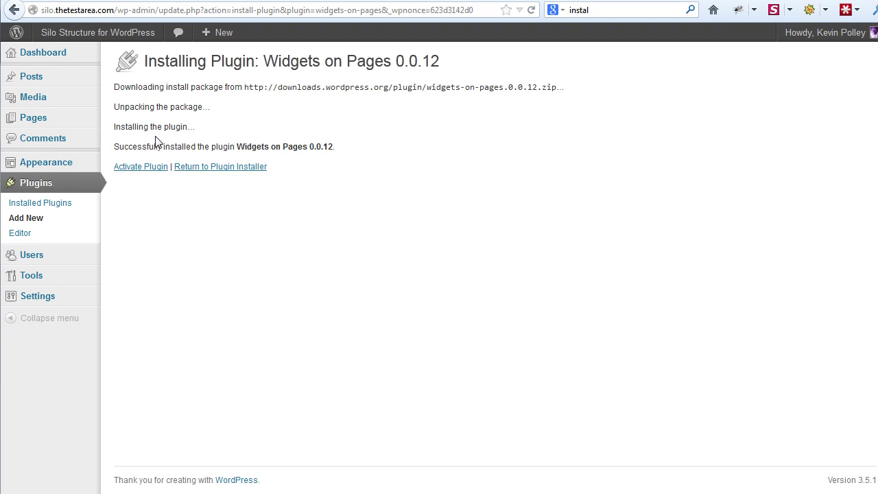
click(135, 170)
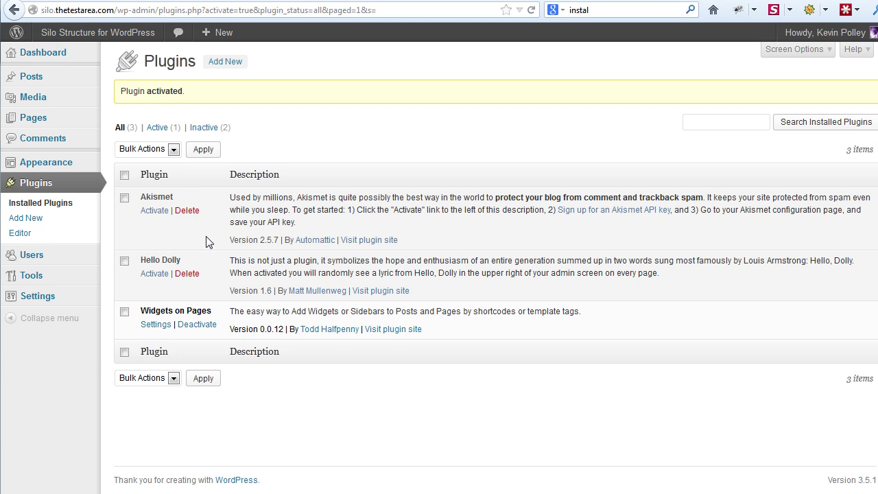
Step: Search the plugin installer for 'category posts widget'
click(224, 63)
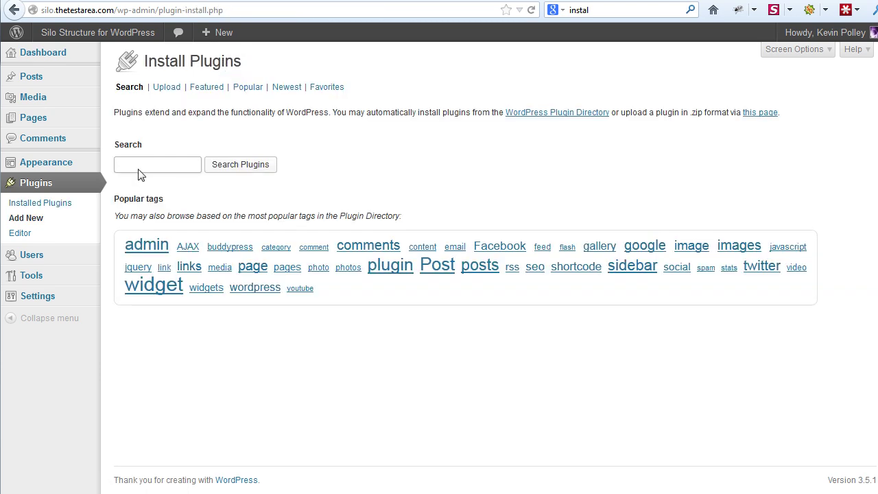
double_click(134, 165)
click(148, 177)
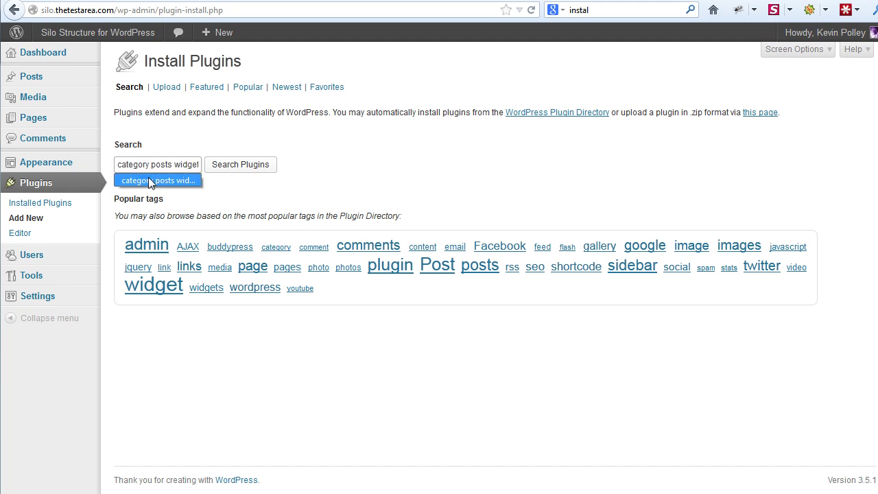
click(231, 168)
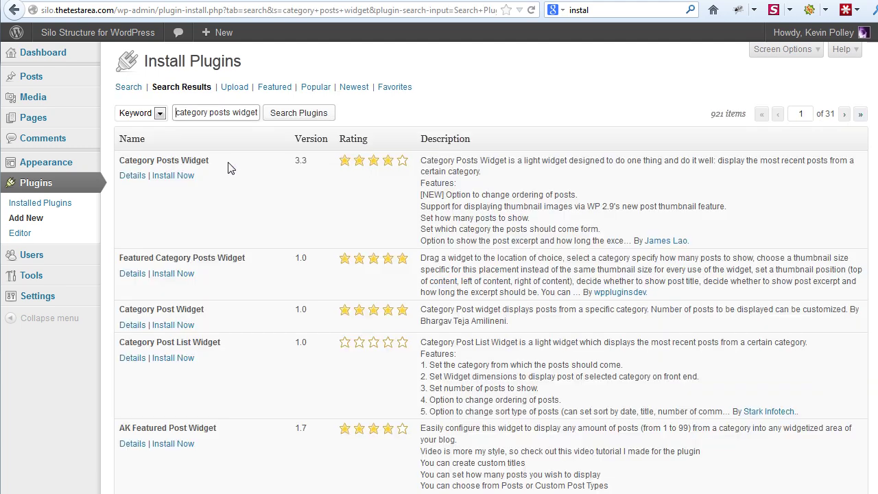
Step: Install and activate Category Posts Widget 3.3, dismissing the password-saving prompts
click(174, 177)
key(Return)
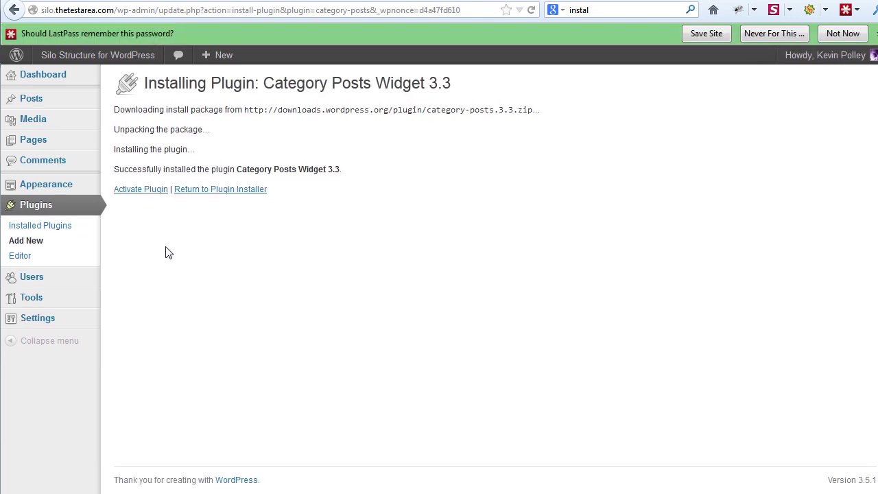
click(875, 33)
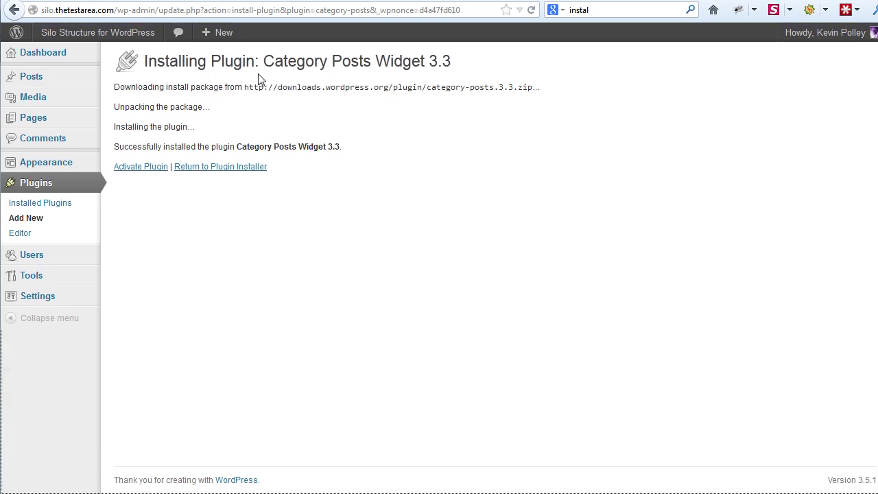
click(139, 171)
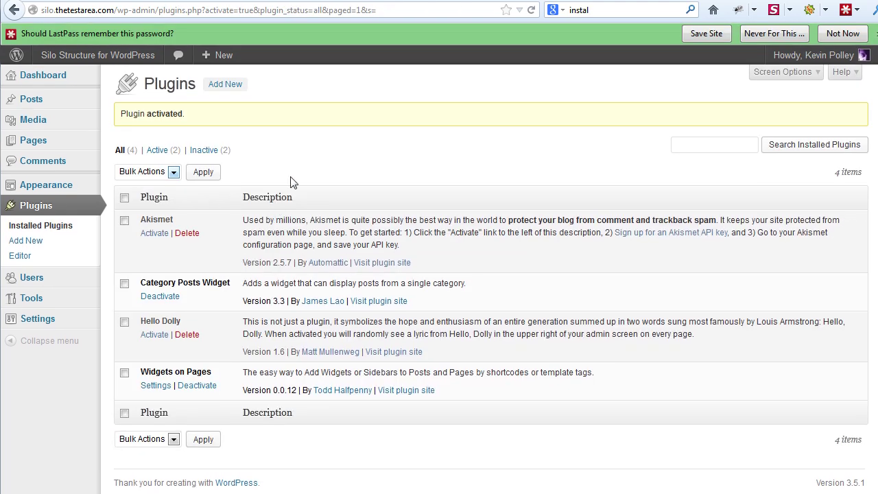
click(875, 33)
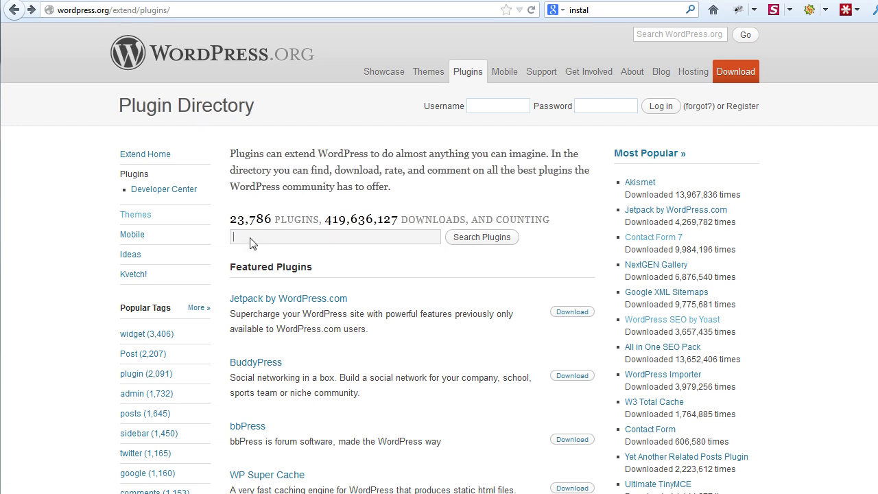
Step: Search the Plugin Directory for Related Posts Thumbnails and open its plugin page
key(Down)
key(Return)
click(482, 237)
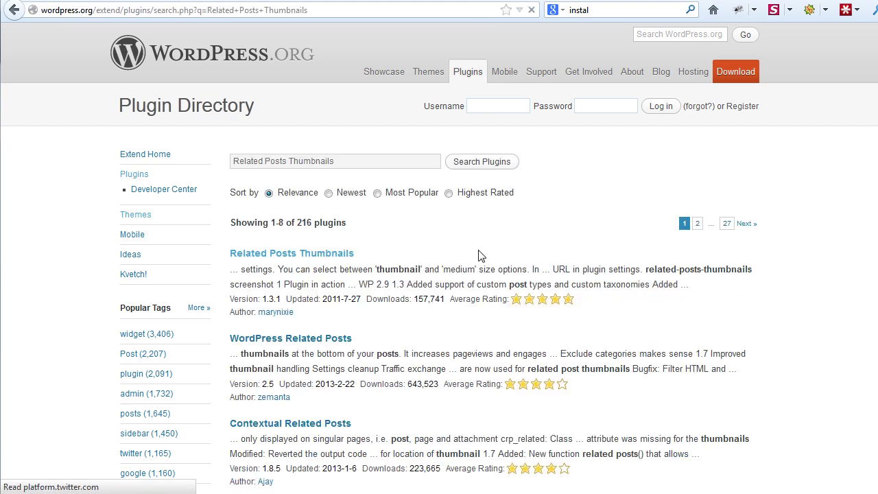
click(302, 255)
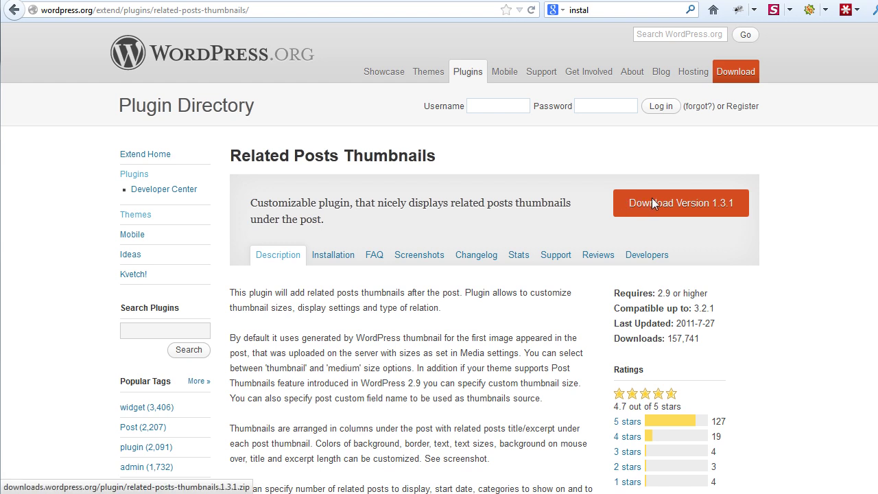
Step: Download the Related Posts Thumbnails 1.3.1 zip and save it to the computer
click(651, 199)
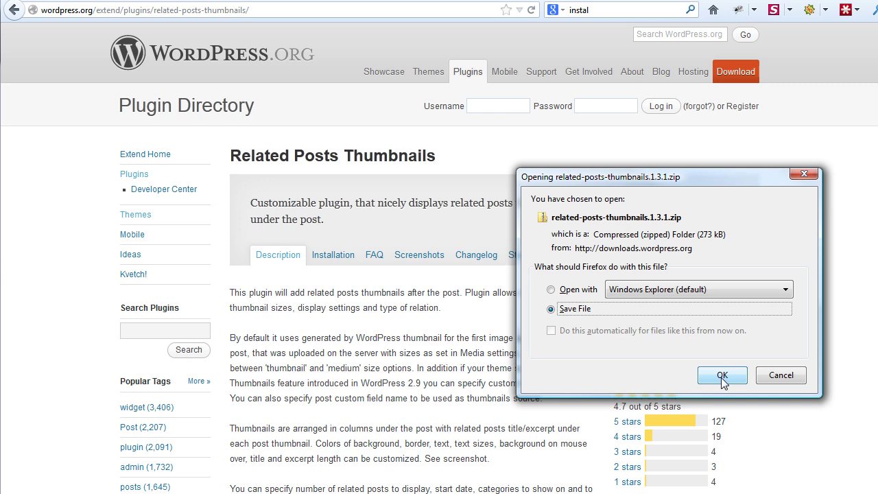
click(722, 379)
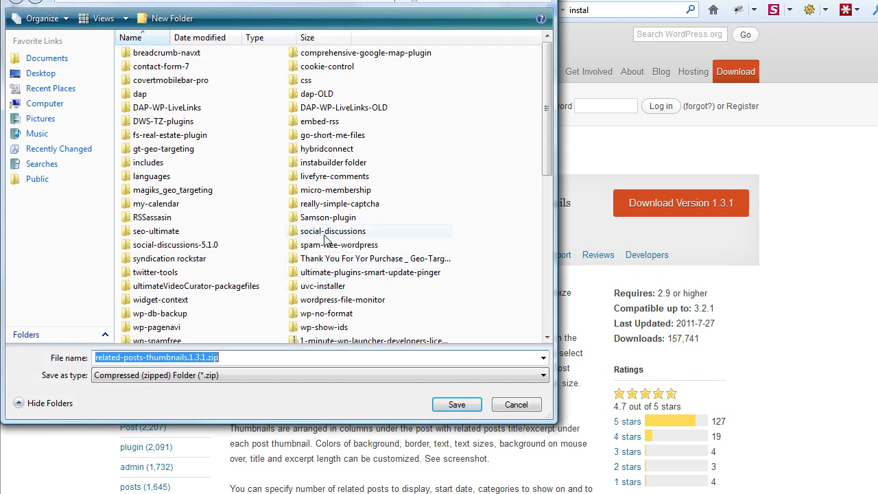
click(452, 411)
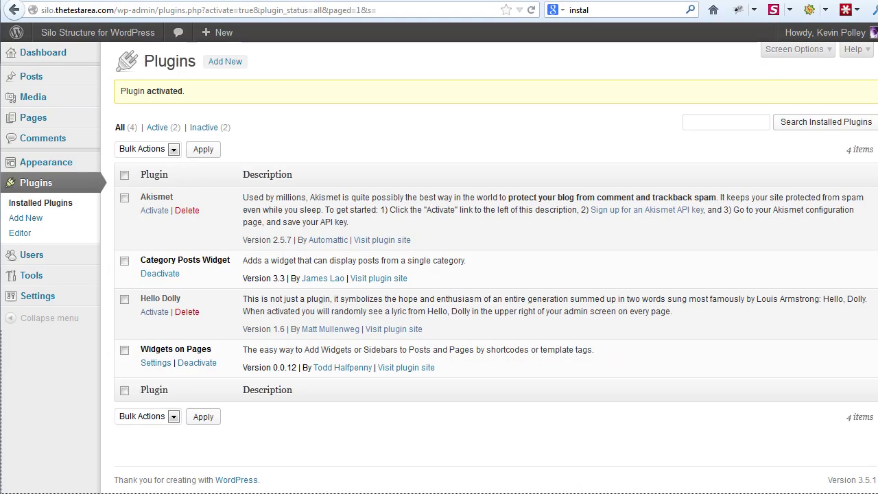
Step: Choose related-posts-thumbnails.1.3.1.zip as the plugin to upload
click(221, 63)
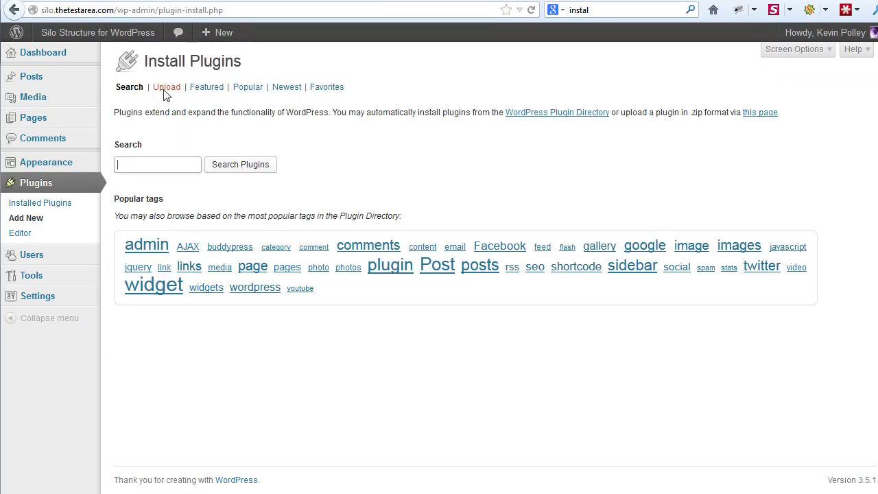
click(165, 89)
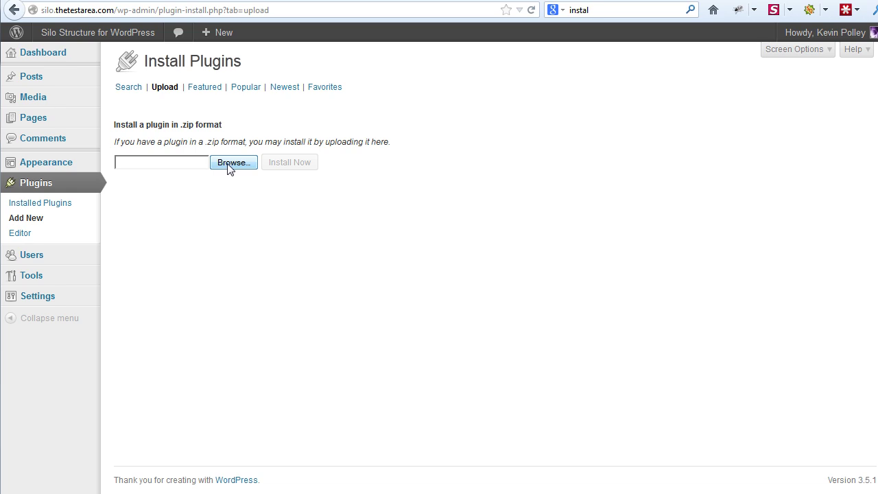
click(230, 167)
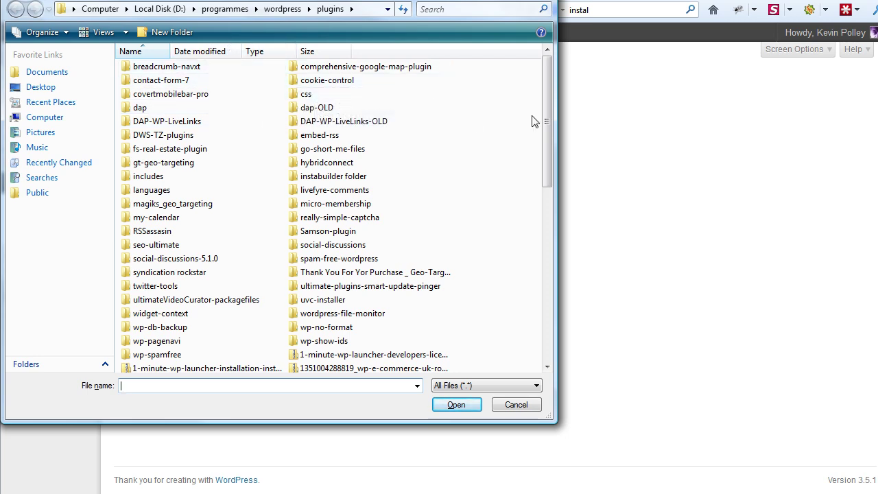
drag(549, 104, 554, 244)
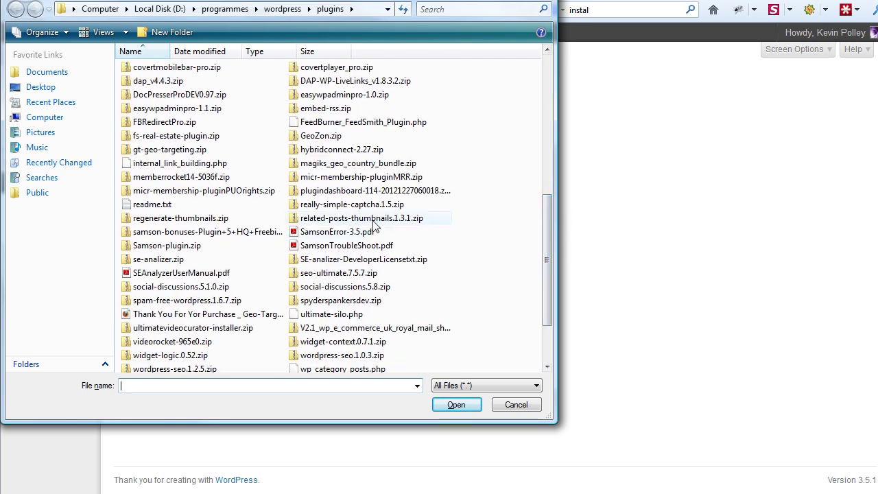
click(373, 220)
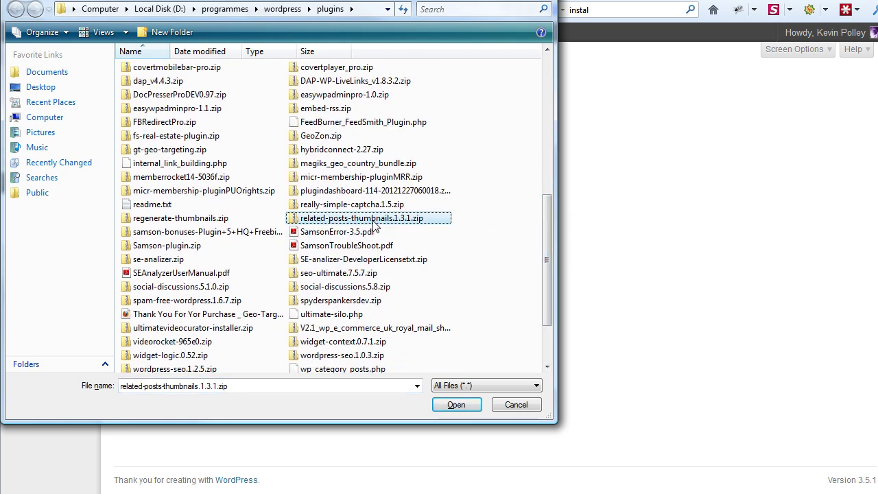
click(454, 404)
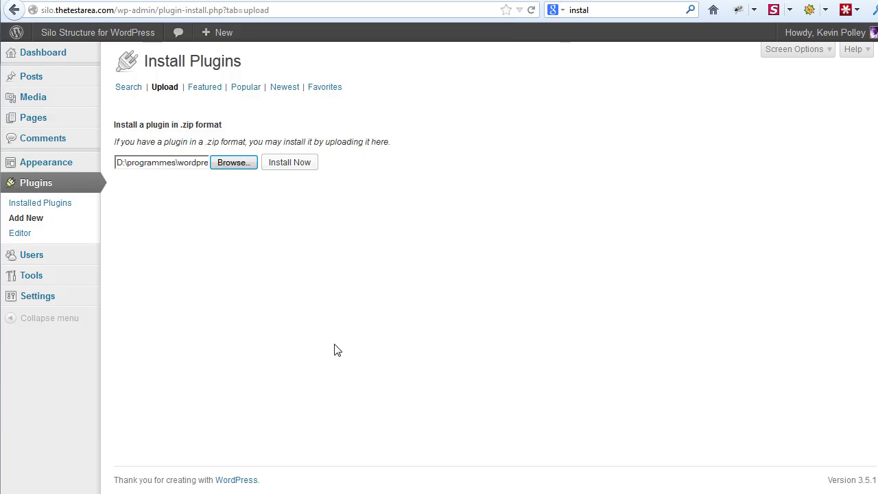
Step: Install the uploaded zip and activate Related Posts Thumbnails
click(288, 170)
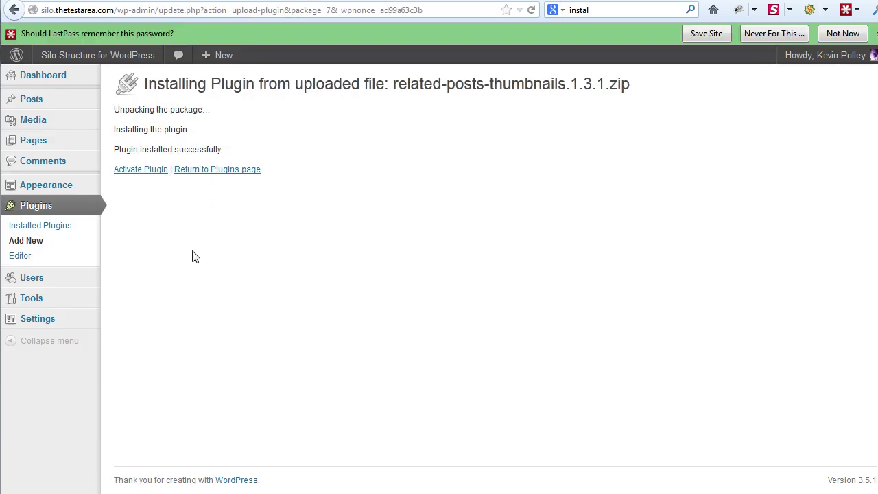
click(843, 38)
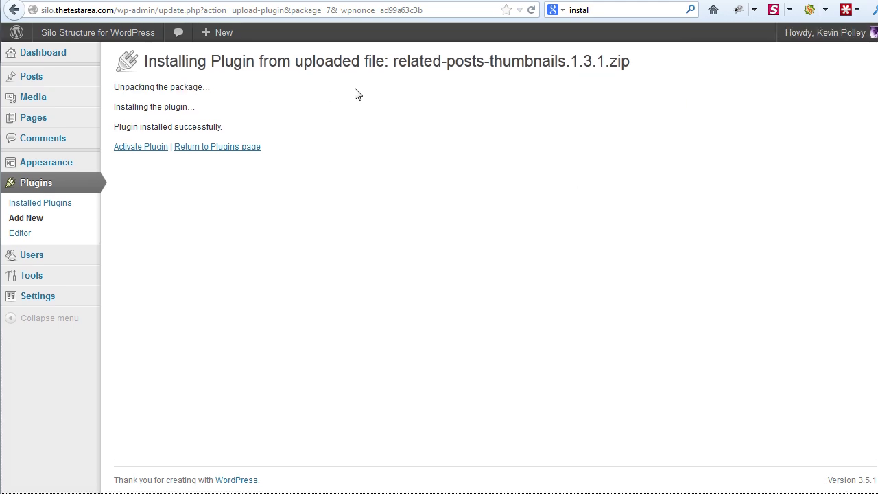
click(136, 149)
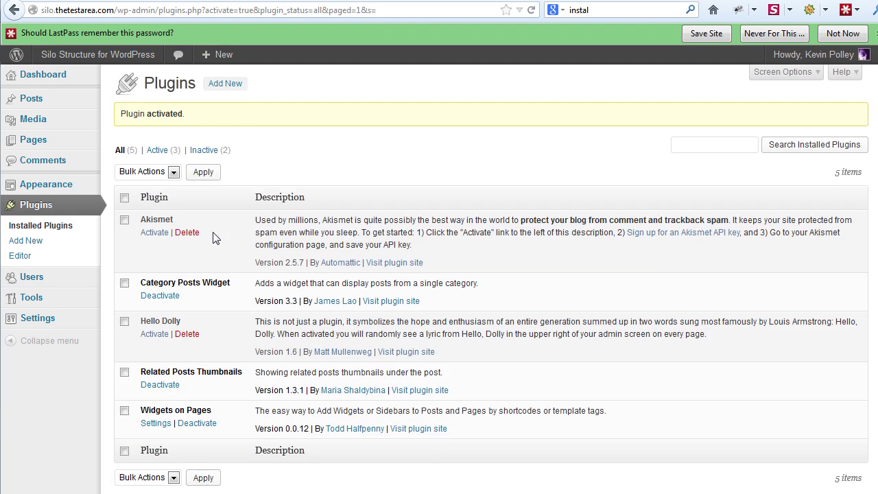
Step: Decline the LastPass password prompt and scroll to view the five installed plugins
click(876, 33)
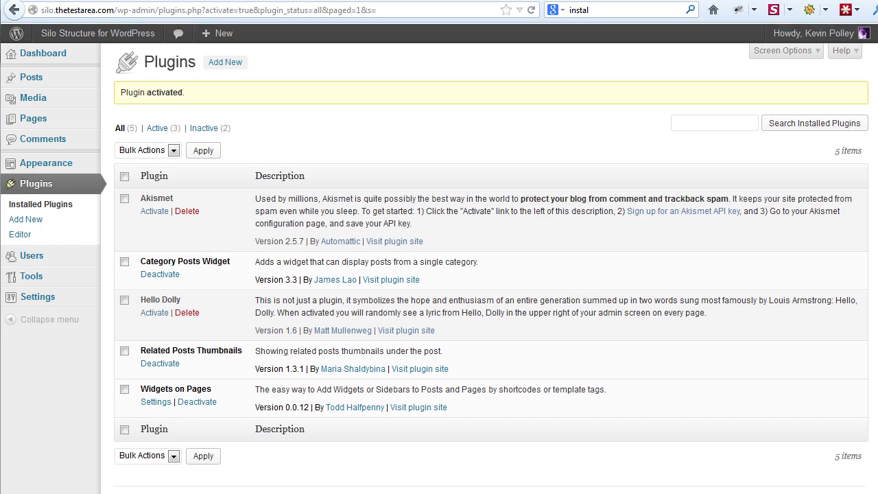
scroll(724, 226, down, 1)
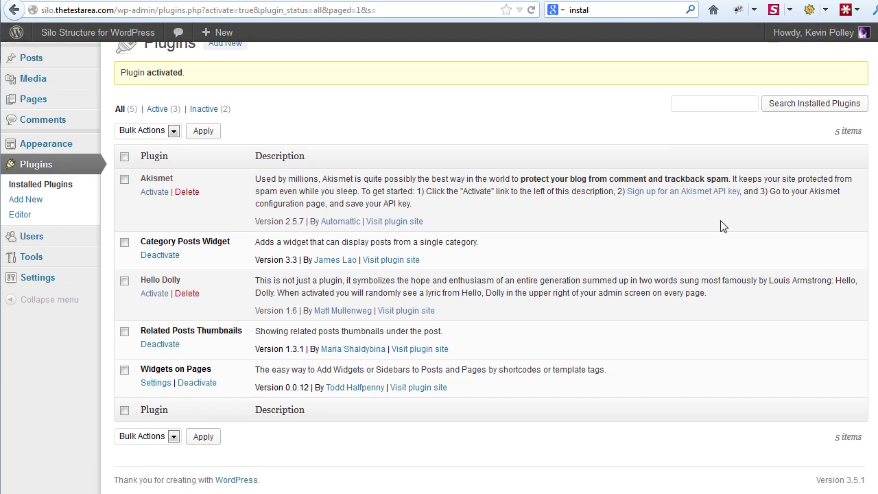